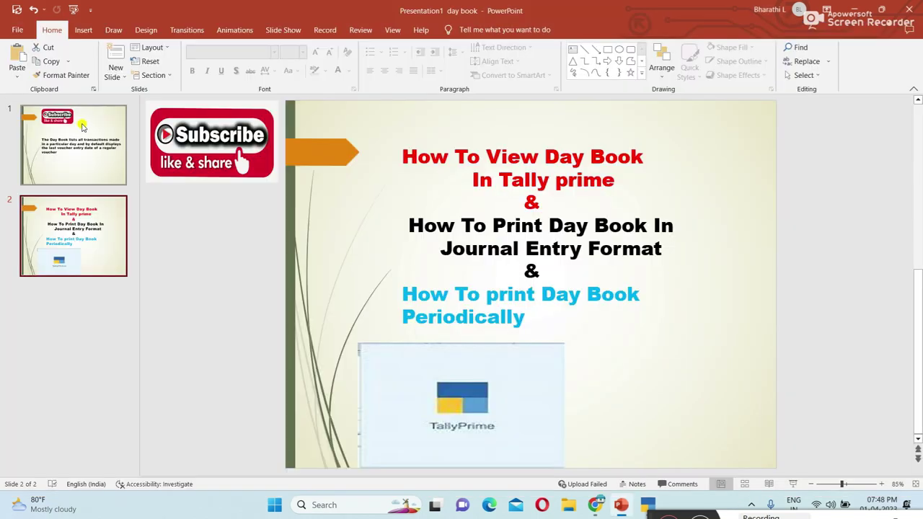
# Exit the slide show back to slide 1, then switch over to TallyPrime.
pyautogui.click(94, 139)
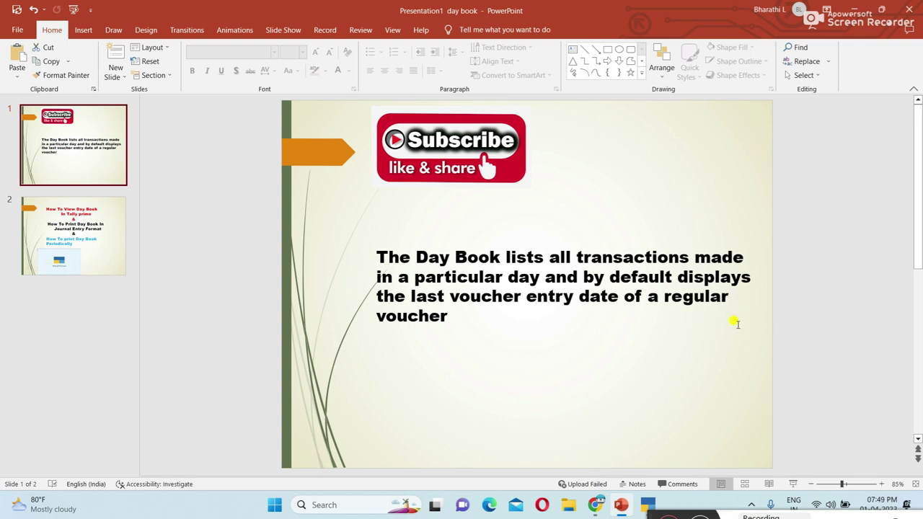
pyautogui.click(651, 505)
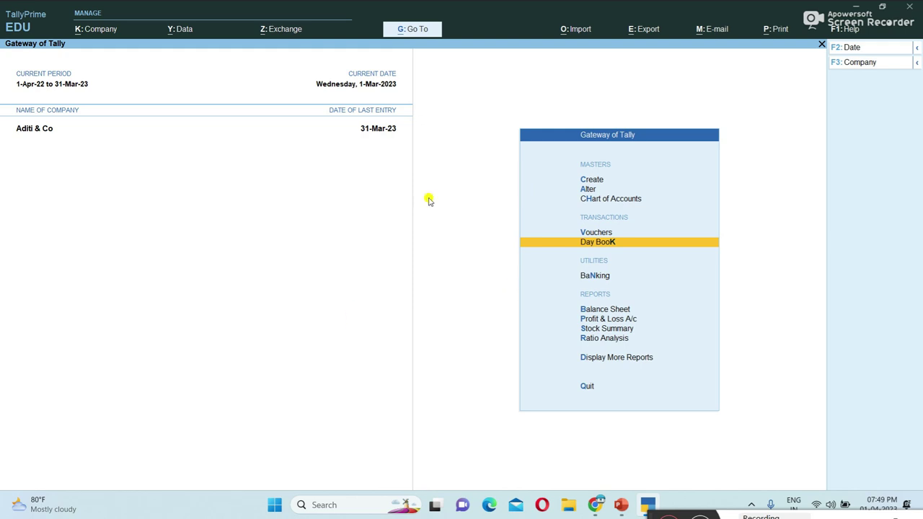
# Open the Day Book report listing the 1-Mar-23 sales and purchase vouchers.
pyautogui.click(599, 243)
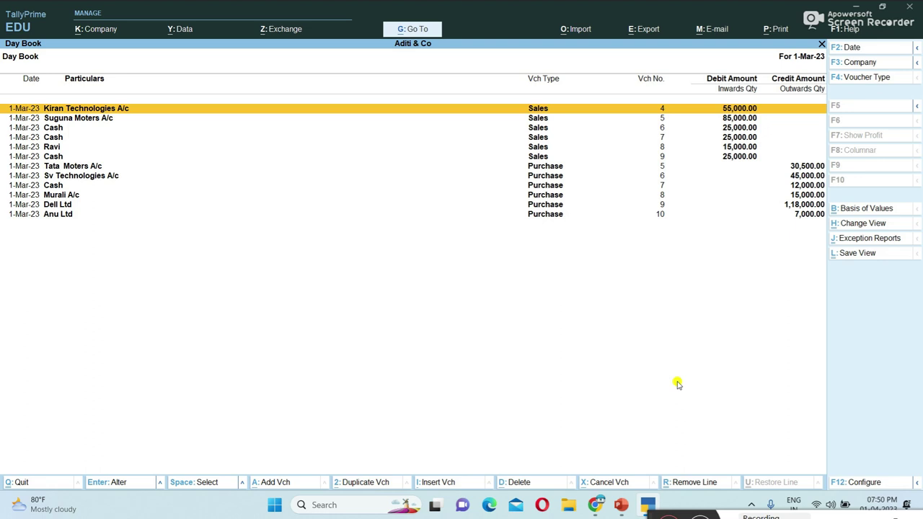
pyautogui.press('alt')
# Expand the 1-Mar-23 Day Book into Detailed view and bring up the Print menu.
pyautogui.hotkey('alt', 'F5')
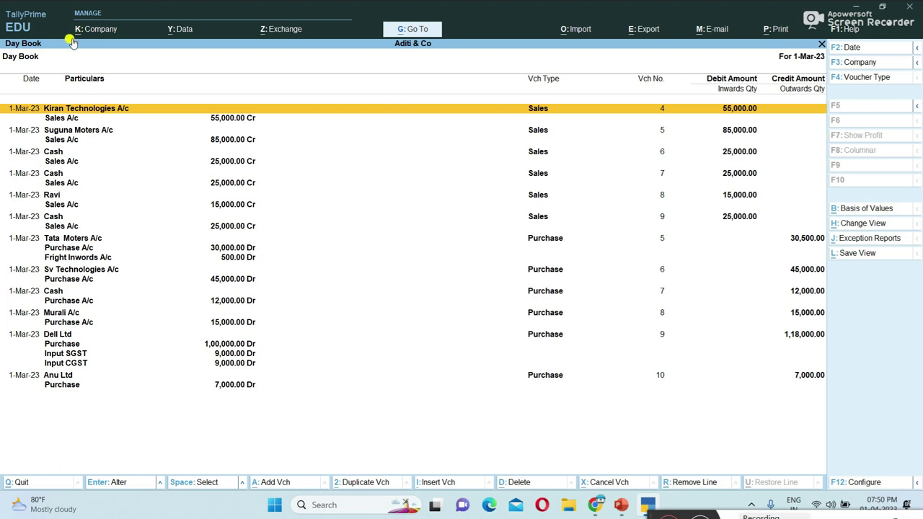
pyautogui.click(779, 30)
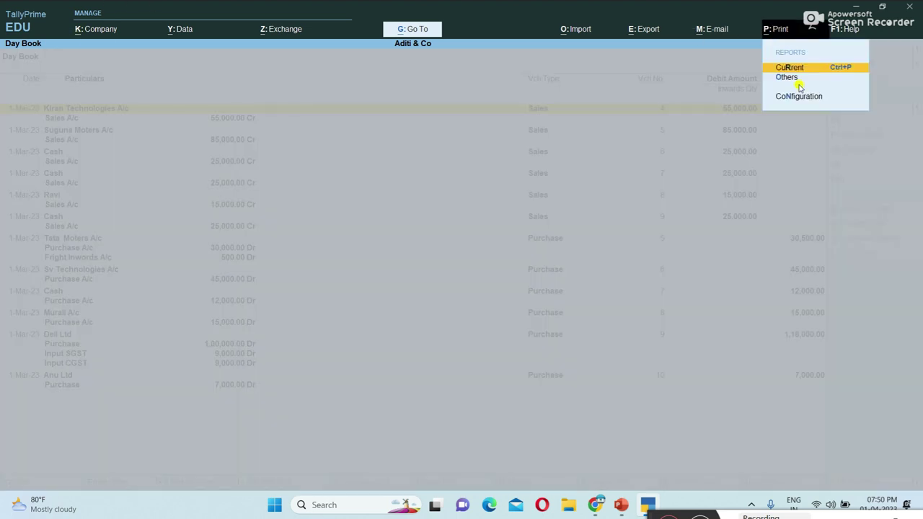
# Print-preview the current detailed 1-Mar-23 Day Book, zooming to full width and back.
pyautogui.click(796, 68)
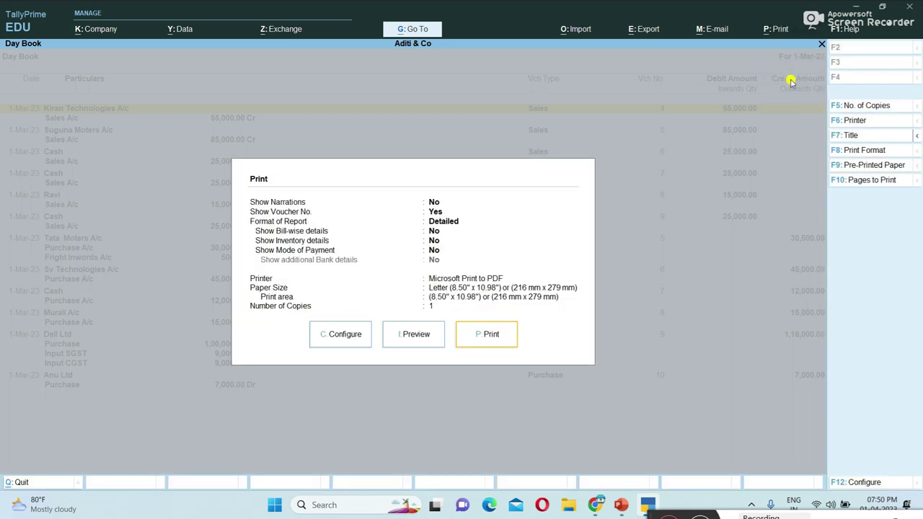
pyautogui.click(417, 342)
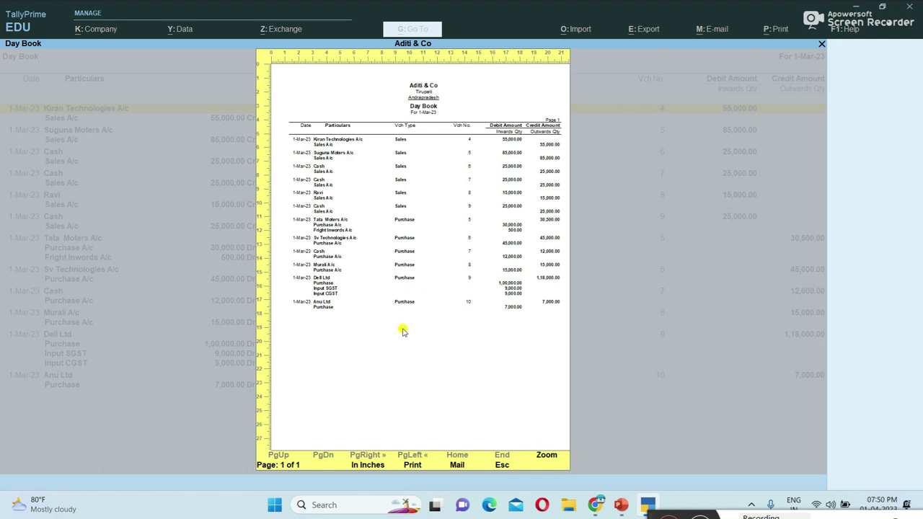
pyautogui.click(546, 456)
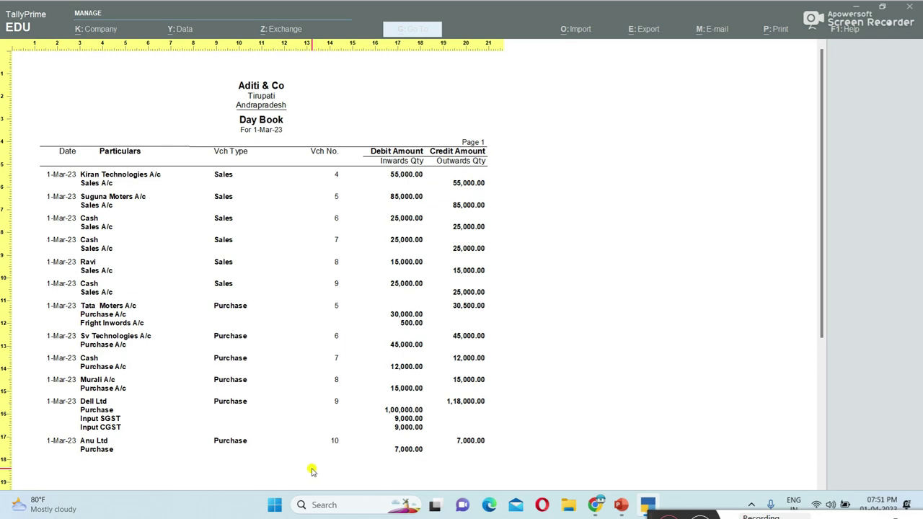
pyautogui.press('Escape')
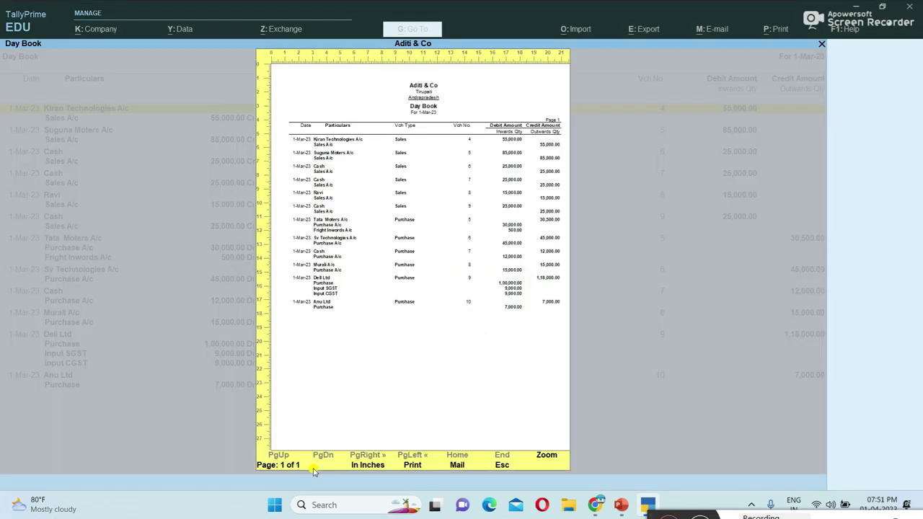
pyautogui.press('Escape')
pyautogui.press('Escape')
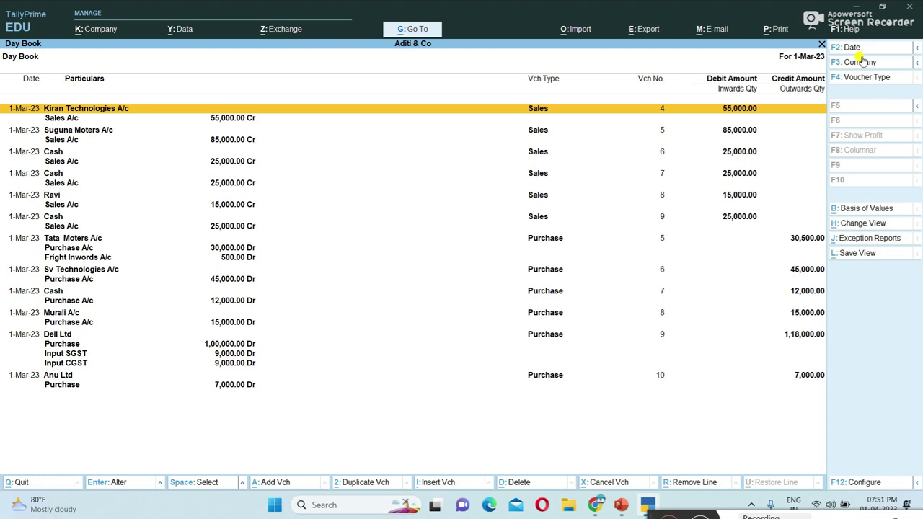
# Change the Day Book date to 2-3-2023 and browse its contra and payment vouchers.
pyautogui.click(862, 54)
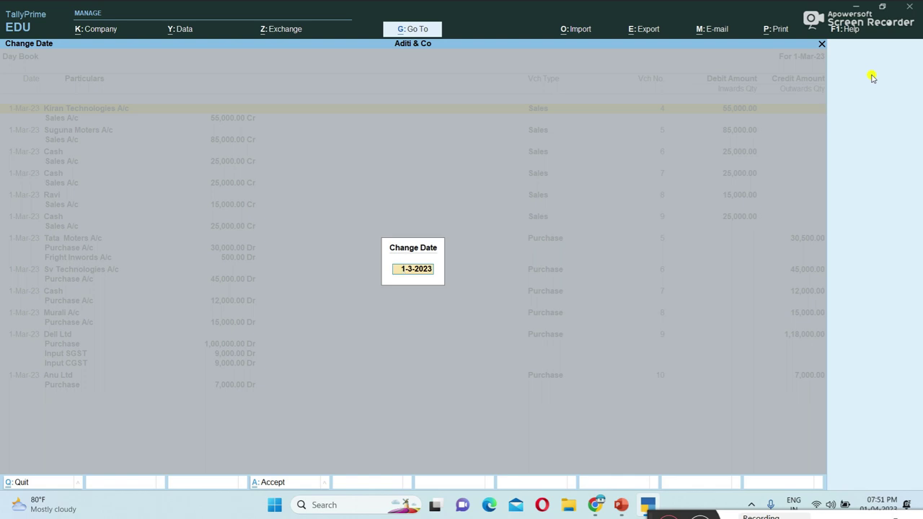
pyautogui.write('2-3-2023')
pyautogui.press('Return')
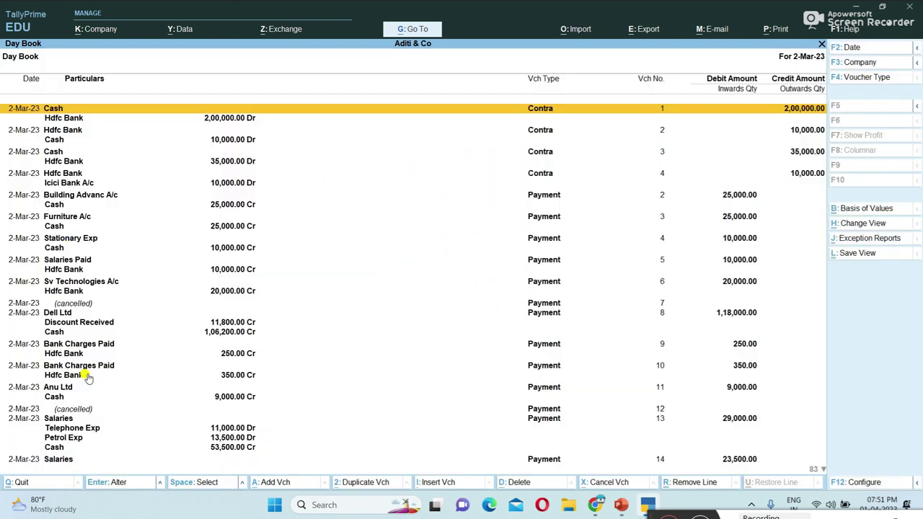
pyautogui.press('Down')
pyautogui.press('Down')
pyautogui.press('Down')
pyautogui.press('Down')
pyautogui.press('Down')
pyautogui.press('Down')
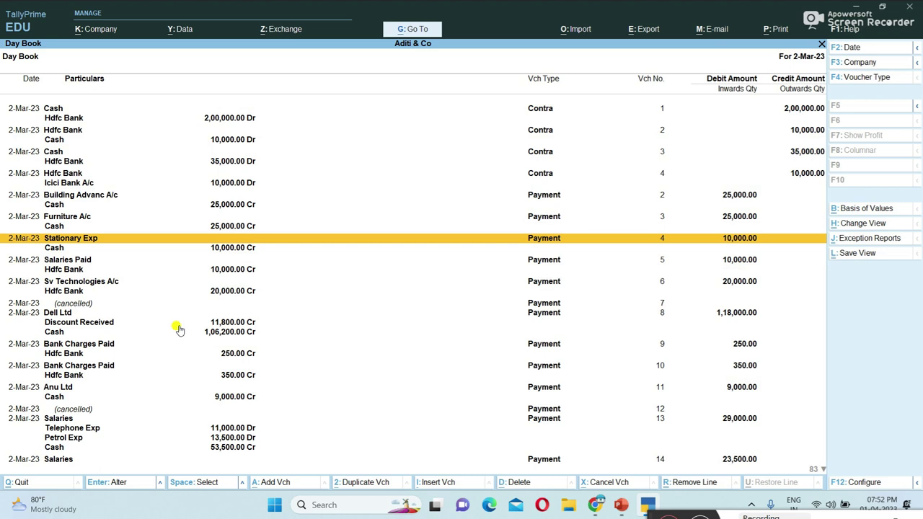
# Collapse the 2-Mar-23 Day Book to Condensed view with Alt+F5.
pyautogui.hotkey('alt', 'F5')
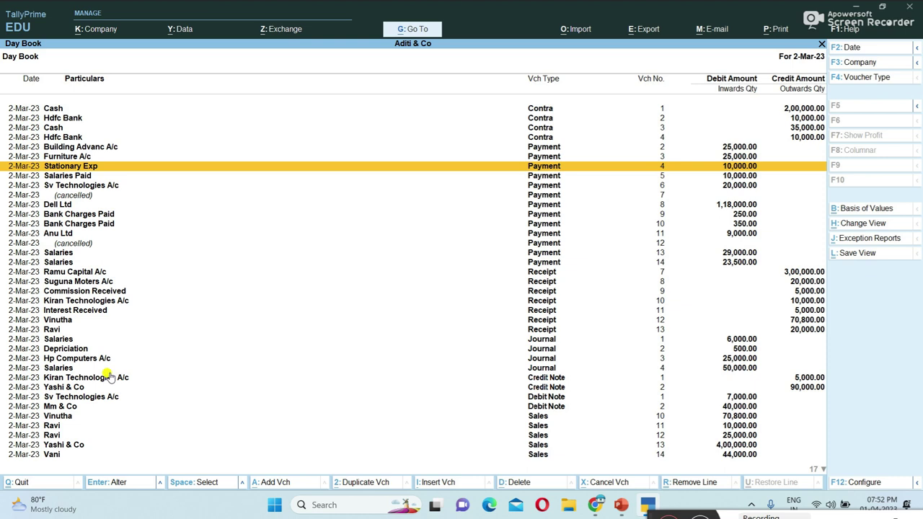
pyautogui.press('alt')
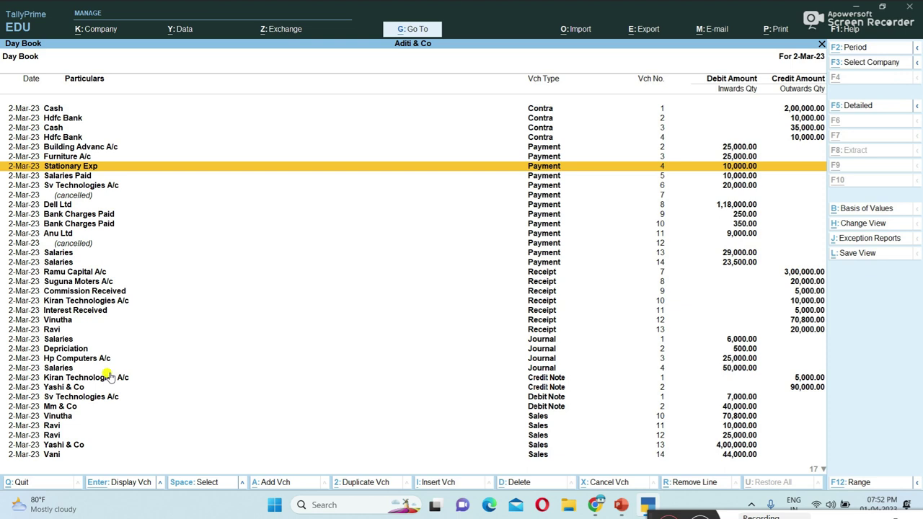
# Set the Day Book period from 1-3 to 31-3 and scroll through March's vouchers.
pyautogui.press('F2')
pyautogui.write('1-3')
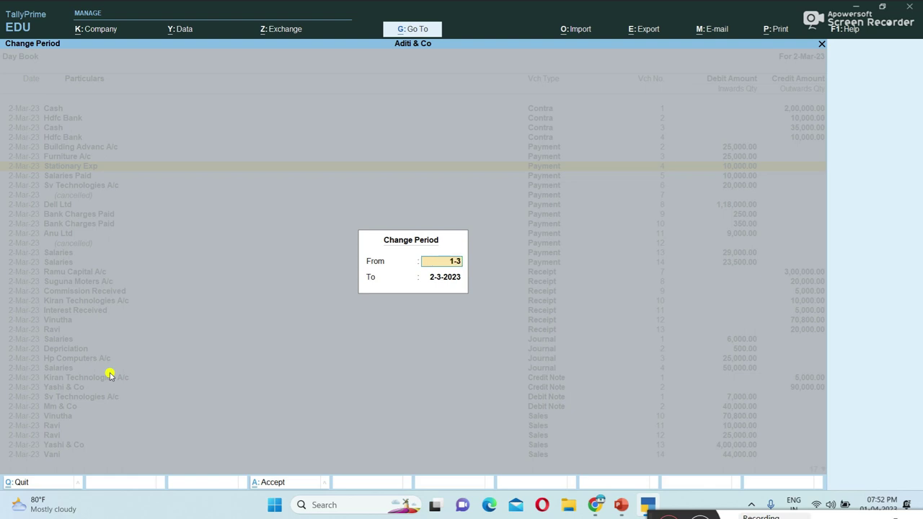
pyautogui.press('Return')
pyautogui.write('31-3')
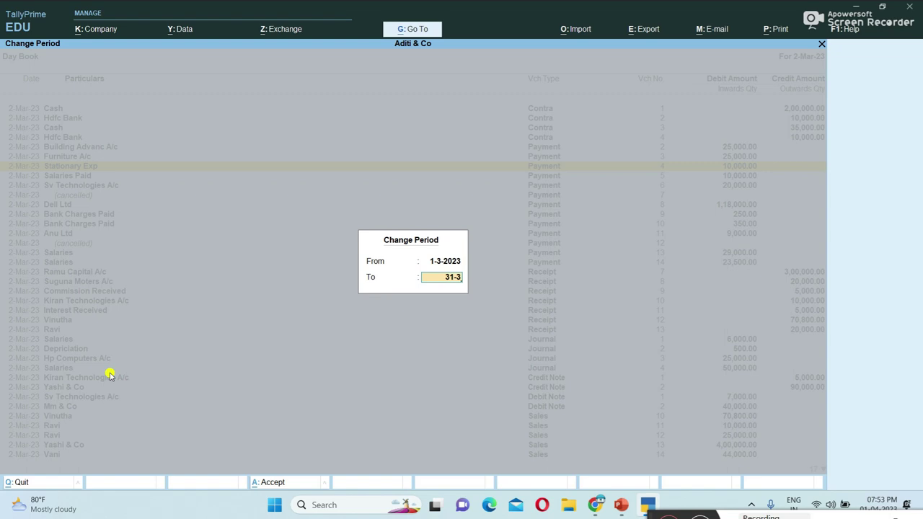
pyautogui.press('Return')
pyautogui.press('Down')
pyautogui.press('Down')
pyautogui.press('Down')
pyautogui.press('Down')
pyautogui.press('Down')
pyautogui.press('Down')
pyautogui.press('Down')
pyautogui.press('Down')
pyautogui.press('Down')
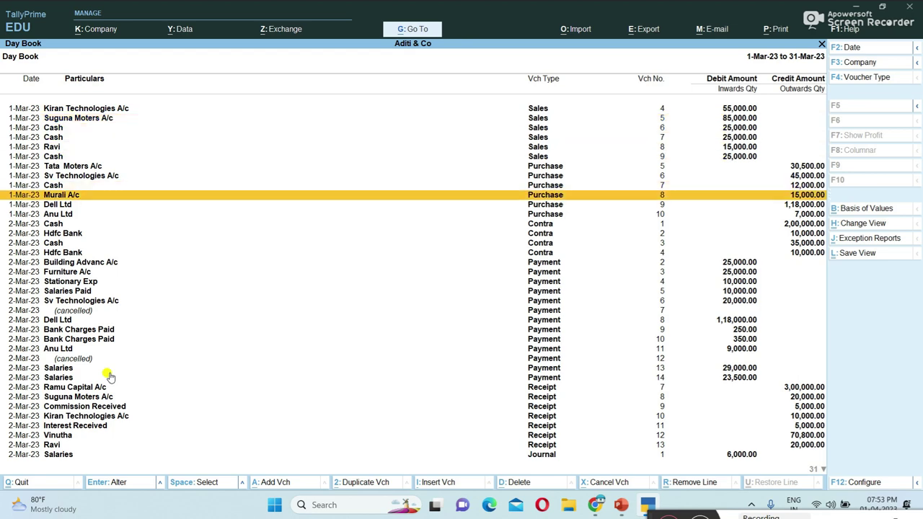
pyautogui.press('Down')
pyautogui.press('Down')
pyautogui.press('Down')
pyautogui.press('Down')
pyautogui.press('Down')
pyautogui.press('Down')
pyautogui.press('Down')
pyautogui.press('Down')
pyautogui.press('Down')
pyautogui.press('Down')
pyautogui.press('Down')
pyautogui.press('Down')
pyautogui.press('Down')
pyautogui.press('Down')
pyautogui.press('Down')
pyautogui.press('Down')
pyautogui.press('Down')
pyautogui.press('Down')
pyautogui.press('Down')
pyautogui.press('Down')
pyautogui.press('Down')
pyautogui.press('Down')
pyautogui.press('Down')
pyautogui.press('Down')
pyautogui.press('Down')
pyautogui.press('Down')
pyautogui.press('Down')
pyautogui.press('Down')
pyautogui.press('Down')
pyautogui.press('Down')
pyautogui.press('Down')
pyautogui.press('Down')
pyautogui.press('Down')
pyautogui.press('Down')
pyautogui.press('Down')
pyautogui.press('Down')
pyautogui.press('Down')
pyautogui.press('Up')
pyautogui.press('Up')
pyautogui.press('Up')
pyautogui.press('Up')
pyautogui.press('Up')
pyautogui.press('Up')
pyautogui.press('Up')
pyautogui.press('Up')
pyautogui.press('Up')
pyautogui.press('Up')
pyautogui.press('Up')
pyautogui.press('Up')
pyautogui.press('Up')
pyautogui.press('Up')
pyautogui.press('Up')
pyautogui.press('Up')
pyautogui.press('Up')
pyautogui.press('Up')
pyautogui.press('Up')
pyautogui.press('Up')
pyautogui.press('Up')
pyautogui.press('Up')
pyautogui.press('Up')
pyautogui.press('Up')
pyautogui.press('Up')
pyautogui.press('Up')
pyautogui.press('Up')
pyautogui.press('Up')
pyautogui.press('Up')
pyautogui.press('Up')
pyautogui.press('Up')
pyautogui.press('Up')
pyautogui.press('Up')
pyautogui.press('Up')
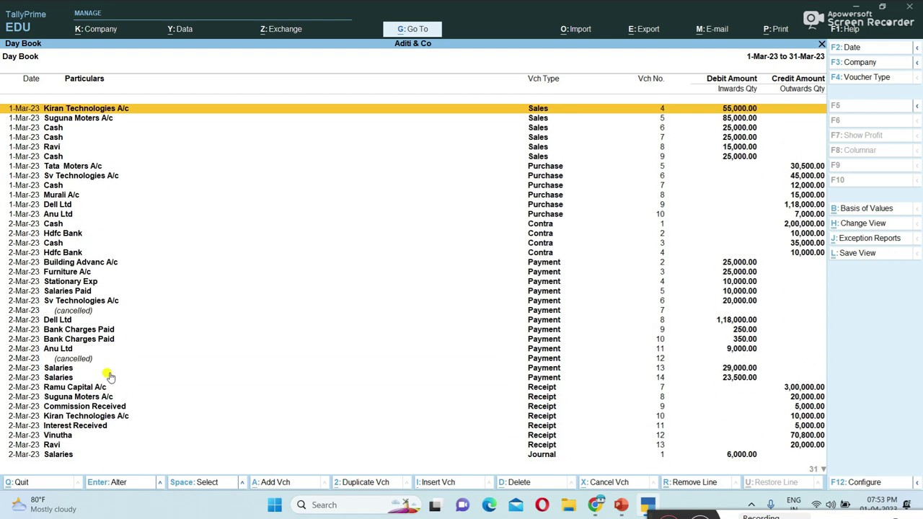
pyautogui.press('Down')
pyautogui.press('Down')
pyautogui.press('Down')
pyautogui.press('Down')
pyautogui.press('Down')
pyautogui.press('Down')
pyautogui.press('Down')
pyautogui.press('Down')
pyautogui.press('Down')
pyautogui.press('Down')
pyautogui.press('Down')
pyautogui.press('Down')
pyautogui.press('Down')
pyautogui.press('Down')
pyautogui.press('Down')
pyautogui.press('Down')
pyautogui.press('Down')
pyautogui.press('Down')
pyautogui.press('Down')
pyautogui.press('Down')
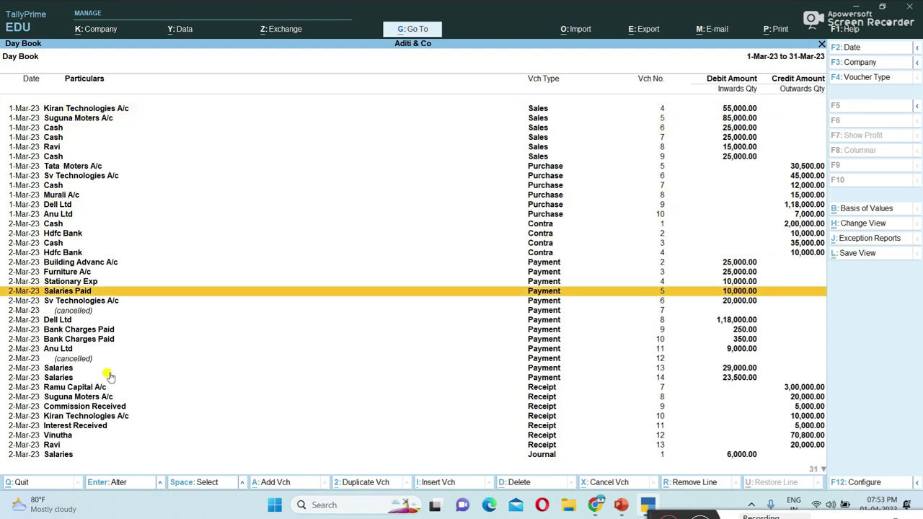
pyautogui.press('Down')
pyautogui.press('Down')
pyautogui.press('Down')
pyautogui.press('Down')
pyautogui.press('Down')
pyautogui.press('Down')
pyautogui.press('Down')
pyautogui.press('Down')
pyautogui.press('Down')
pyautogui.press('Down')
pyautogui.press('Down')
pyautogui.press('Down')
pyautogui.press('Down')
pyautogui.press('Down')
pyautogui.press('Down')
pyautogui.press('Down')
pyautogui.press('Down')
pyautogui.press('Down')
pyautogui.press('Down')
pyautogui.press('Down')
pyautogui.press('Up')
pyautogui.press('Up')
pyautogui.press('Up')
pyautogui.press('Up')
pyautogui.press('Up')
pyautogui.press('Up')
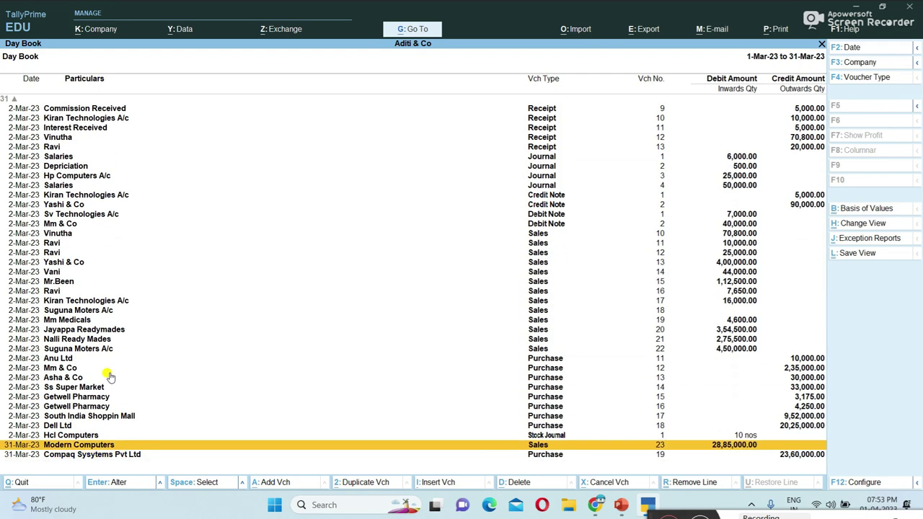
pyautogui.press('Up')
pyautogui.press('Up')
pyautogui.press('Up')
pyautogui.press('Up')
pyautogui.press('Up')
pyautogui.press('Up')
pyautogui.press('Up')
pyautogui.press('Up')
pyautogui.press('Up')
pyautogui.press('Up')
pyautogui.press('Up')
pyautogui.press('Up')
pyautogui.press('Up')
pyautogui.press('Up')
pyautogui.press('Up')
pyautogui.press('Up')
pyautogui.press('Up')
pyautogui.press('Up')
pyautogui.press('Up')
pyautogui.press('Up')
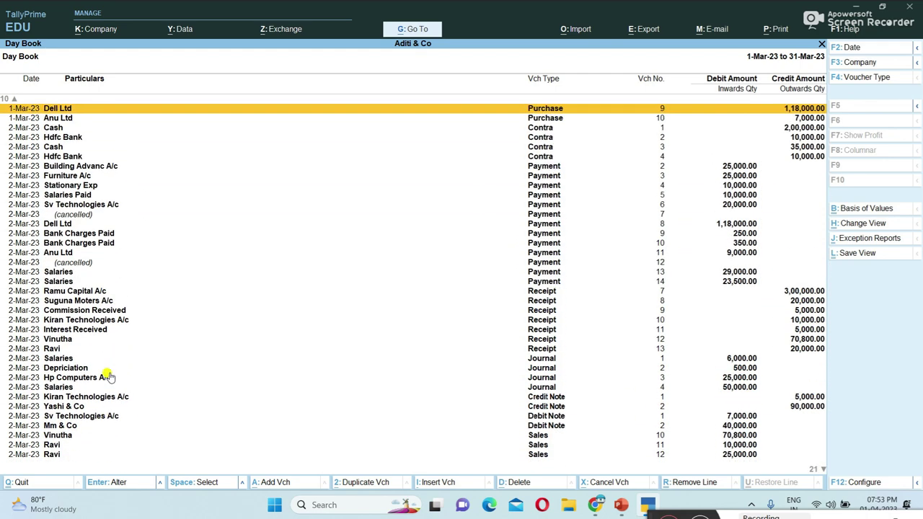
pyautogui.press('Down')
pyautogui.press('Down')
pyautogui.press('Down')
pyautogui.press('Down')
pyautogui.press('Down')
pyautogui.press('Down')
pyautogui.press('Down')
pyautogui.press('Down')
pyautogui.press('Down')
pyautogui.press('Down')
pyautogui.press('Down')
pyautogui.press('Down')
pyautogui.press('Down')
pyautogui.press('Down')
pyautogui.press('Down')
pyautogui.press('Down')
pyautogui.press('Down')
pyautogui.press('Down')
pyautogui.press('Down')
pyautogui.press('Down')
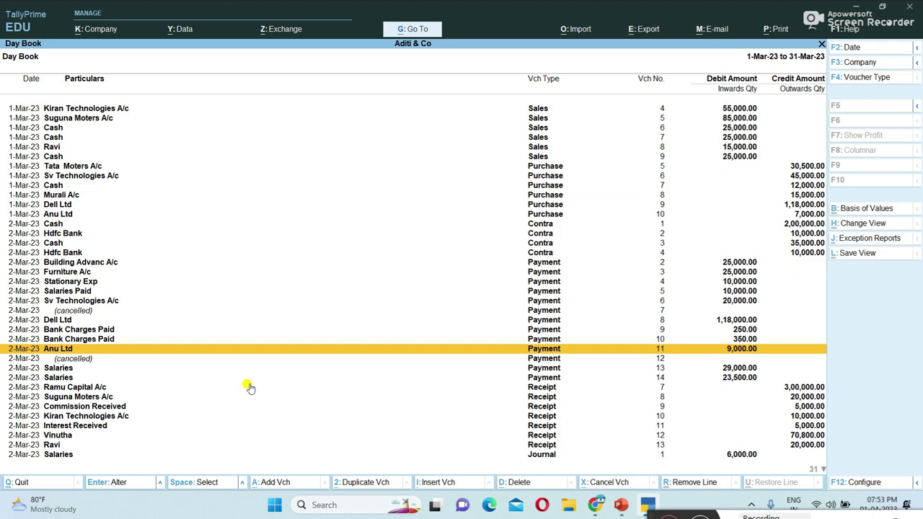
# Change the Day Book period to start 1-4-2022 through 31-Mar-23 and check the first vouchers.
pyautogui.press('alt')
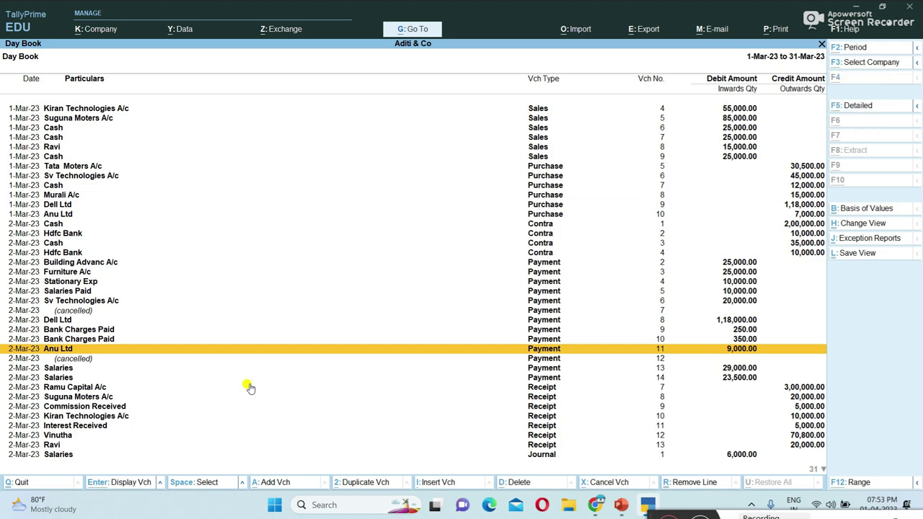
pyautogui.press('F2')
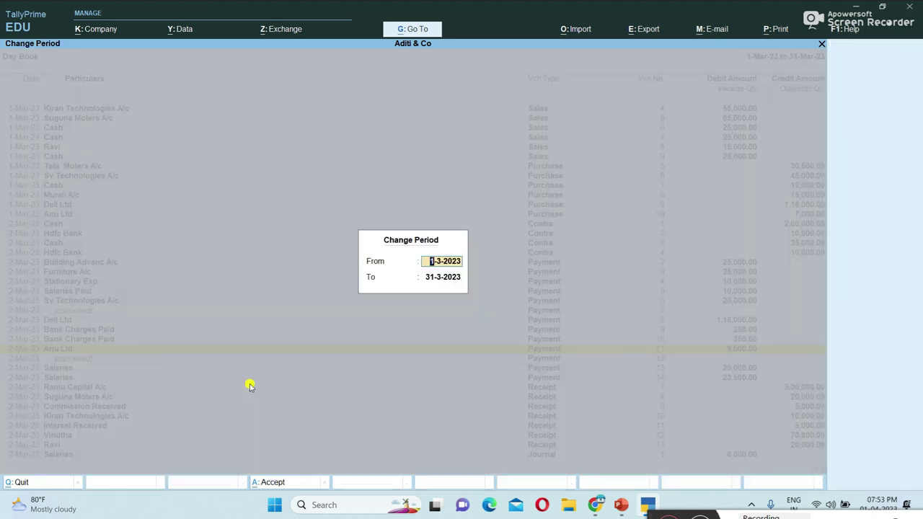
pyautogui.write('1-4-2022')
pyautogui.press('Return')
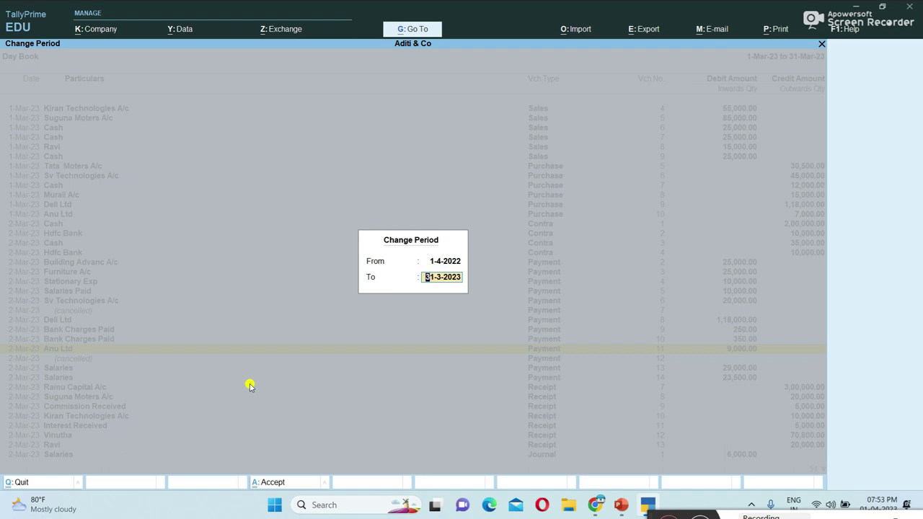
pyautogui.press('Return')
pyautogui.press('Down')
pyautogui.press('Down')
pyautogui.press('Down')
pyautogui.press('Down')
pyautogui.press('Up')
pyautogui.press('Up')
pyautogui.press('Up')
pyautogui.press('Up')
pyautogui.press('Down')
pyautogui.press('Down')
pyautogui.press('Down')
pyautogui.press('Down')
pyautogui.press('Down')
pyautogui.press('Down')
pyautogui.press('Down')
pyautogui.press('Down')
pyautogui.press('Down')
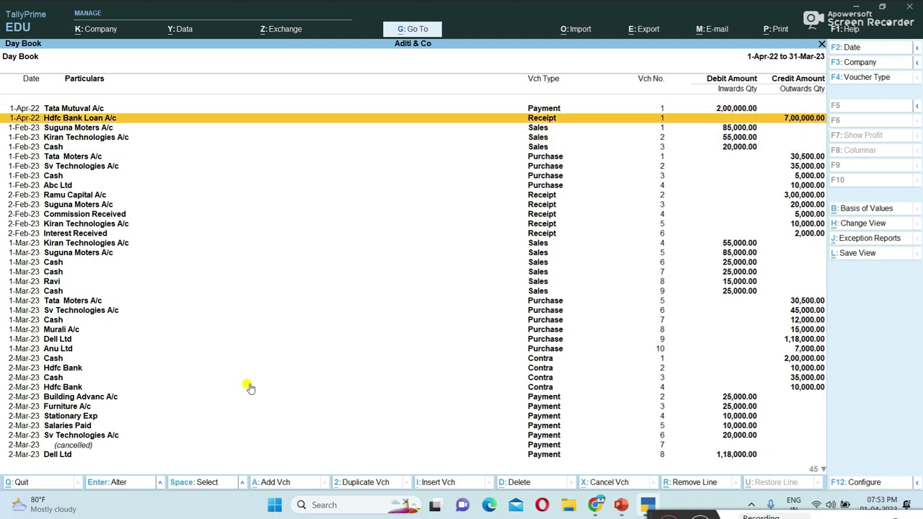
pyautogui.press('Up')
pyautogui.press('Up')
pyautogui.press('Up')
pyautogui.press('Up')
pyautogui.press('Up')
pyautogui.press('Up')
pyautogui.press('Up')
pyautogui.press('Up')
pyautogui.press('Up')
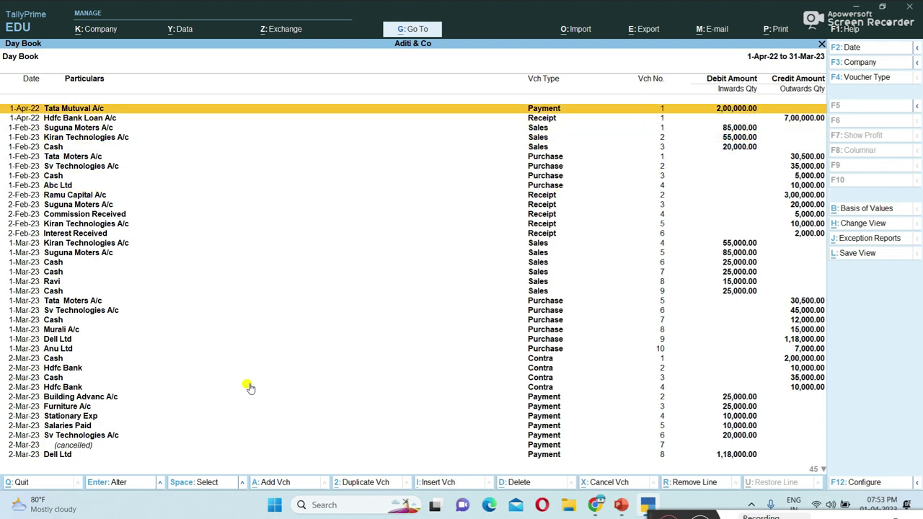
pyautogui.press('Down')
pyautogui.press('Down')
pyautogui.press('Down')
pyautogui.press('Down')
pyautogui.press('Down')
pyautogui.press('Down')
pyautogui.press('Down')
pyautogui.press('Down')
pyautogui.press('Down')
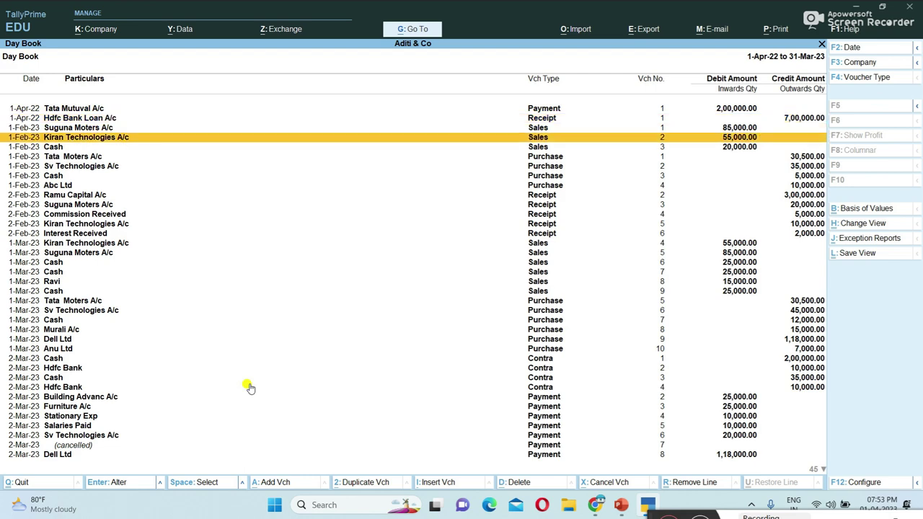
pyautogui.press('Down')
pyautogui.press('Down')
pyautogui.press('Down')
pyautogui.press('Down')
pyautogui.press('Down')
pyautogui.press('Down')
pyautogui.press('Down')
pyautogui.press('Down')
pyautogui.press('Down')
pyautogui.press('Down')
pyautogui.press('Down')
pyautogui.press('Down')
pyautogui.press('Down')
pyautogui.press('Down')
pyautogui.press('Down')
pyautogui.press('Down')
pyautogui.press('Down')
pyautogui.press('Down')
pyautogui.press('Down')
pyautogui.press('Down')
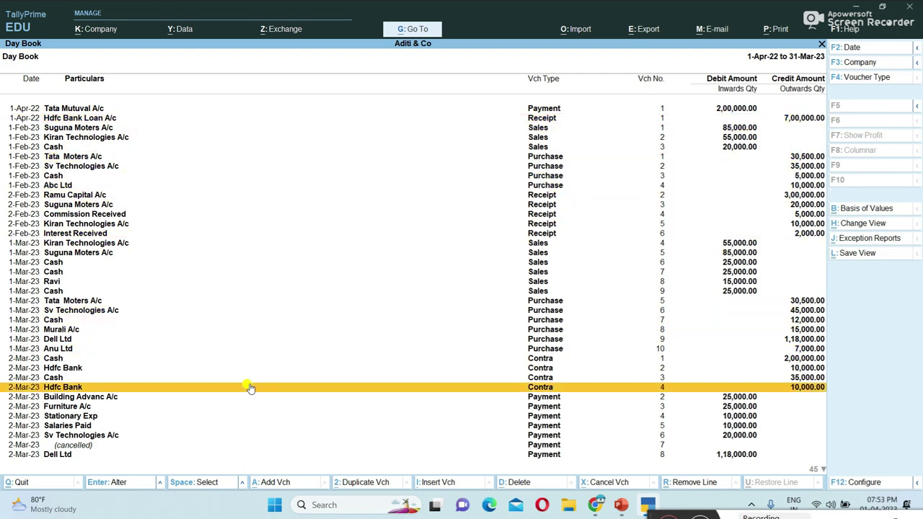
pyautogui.press('Down')
pyautogui.press('Down')
pyautogui.press('Down')
pyautogui.press('Down')
pyautogui.press('Down')
pyautogui.press('Down')
pyautogui.press('Down')
pyautogui.press('Down')
pyautogui.press('Down')
pyautogui.press('Down')
pyautogui.press('Down')
pyautogui.press('Down')
pyautogui.press('Down')
pyautogui.press('Down')
pyautogui.press('Down')
pyautogui.press('Down')
pyautogui.press('Down')
pyautogui.press('Down')
pyautogui.press('Down')
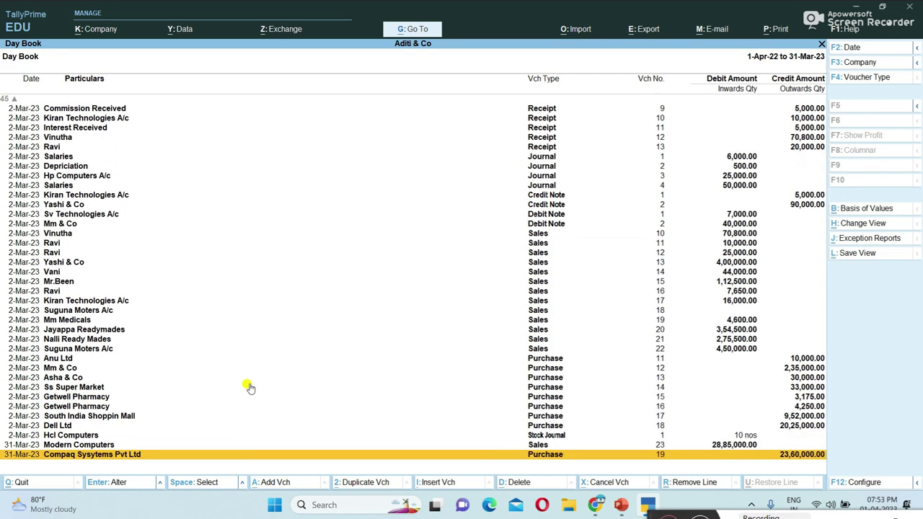
pyautogui.press('Up')
pyautogui.press('Up')
pyautogui.press('Up')
pyautogui.press('Up')
pyautogui.press('Up')
pyautogui.press('Up')
pyautogui.press('Up')
pyautogui.press('Up')
pyautogui.press('Up')
pyautogui.press('Up')
pyautogui.press('Up')
pyautogui.press('Up')
pyautogui.press('Up')
pyautogui.press('Up')
pyautogui.press('Up')
pyautogui.press('Up')
pyautogui.press('Up')
pyautogui.press('Up')
pyautogui.press('Up')
pyautogui.press('Up')
pyautogui.press('Up')
pyautogui.press('Up')
pyautogui.press('Up')
pyautogui.press('Up')
pyautogui.press('Up')
pyautogui.press('Up')
pyautogui.press('Up')
pyautogui.press('Up')
pyautogui.press('Up')
pyautogui.press('Up')
pyautogui.press('Up')
pyautogui.press('Up')
pyautogui.press('Up')
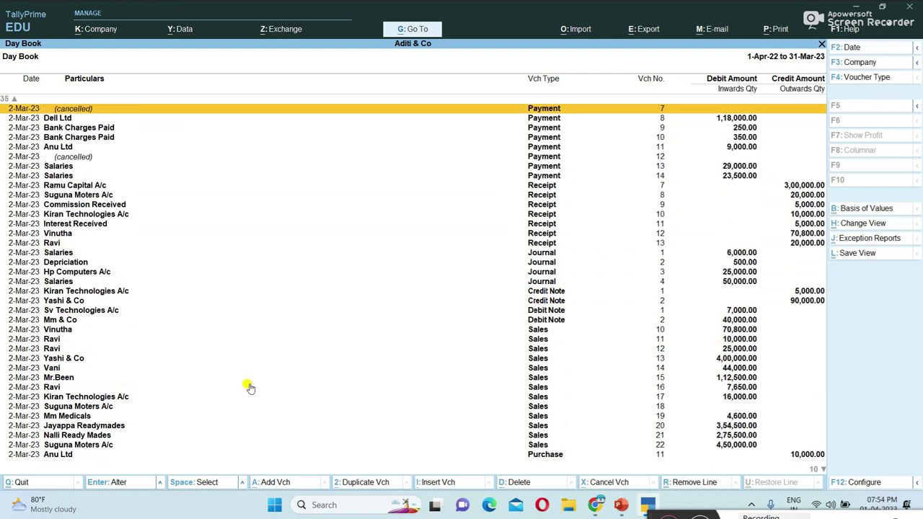
pyautogui.press('Up')
pyautogui.press('Up')
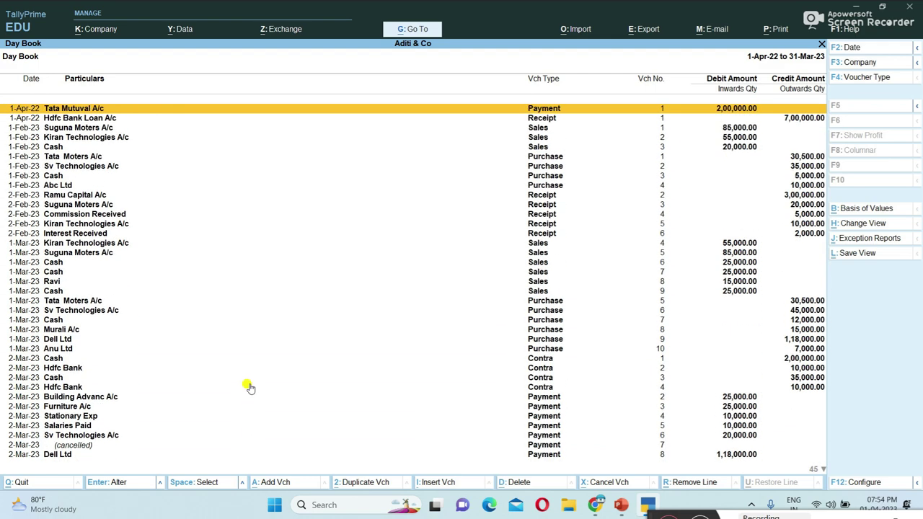
pyautogui.click(776, 33)
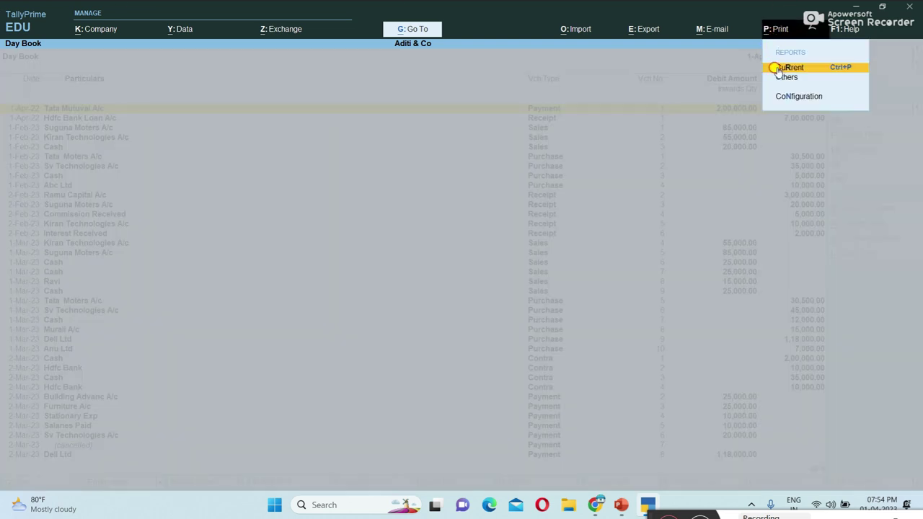
pyautogui.click(776, 68)
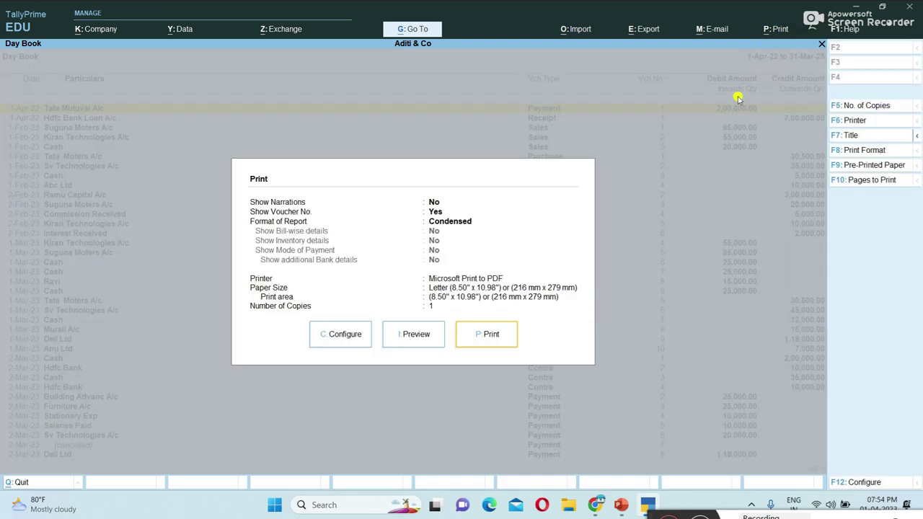
pyautogui.click(414, 349)
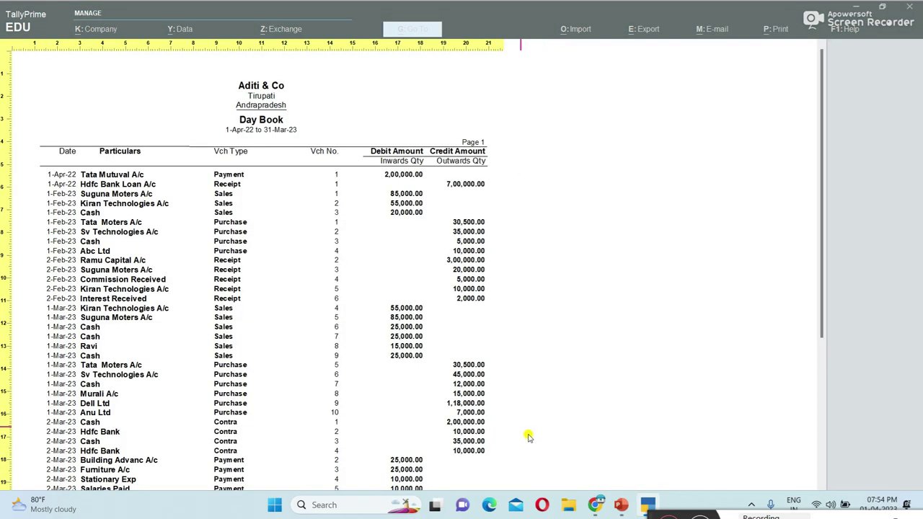
pyautogui.click(546, 457)
pyautogui.scroll(-4, 684, 340)
pyautogui.scroll(-3, 683, 344)
pyautogui.scroll(3, 680, 347)
pyautogui.scroll(2, 681, 351)
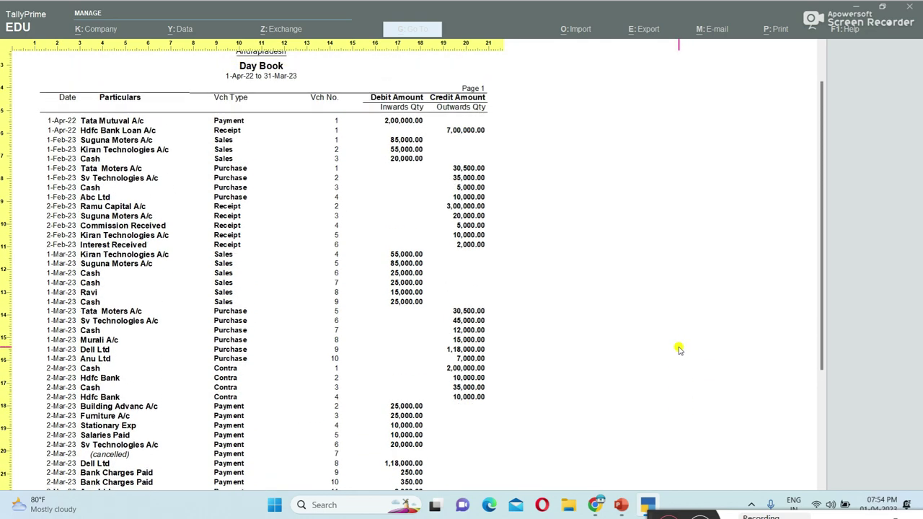
pyautogui.click(679, 349)
pyautogui.press('Escape')
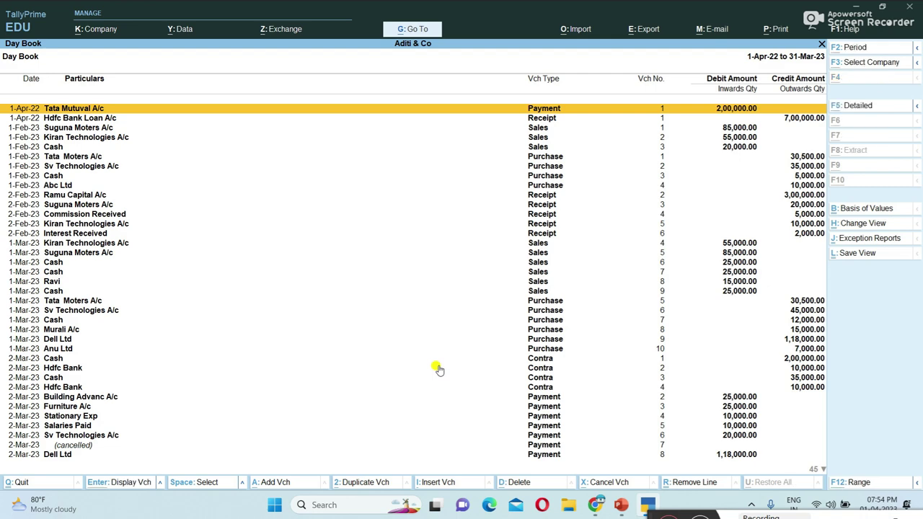
# Show the full-year Day Book in Detailed view, browse to Receipts, and open print settings.
pyautogui.hotkey('alt', 'F5')
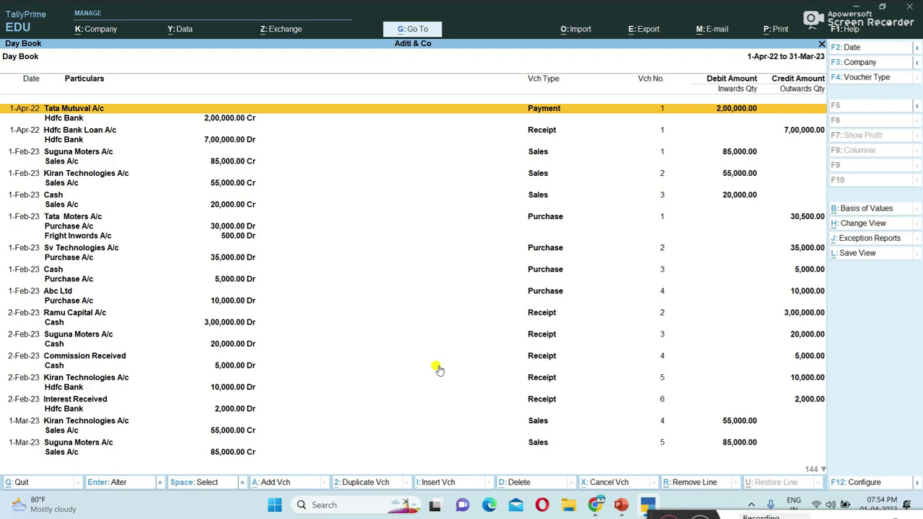
pyautogui.press('Down')
pyautogui.press('Down')
pyautogui.press('Down')
pyautogui.press('Down')
pyautogui.press('Down')
pyautogui.press('Down')
pyautogui.press('Down')
pyautogui.press('Down')
pyautogui.press('Down')
pyautogui.press('Down')
pyautogui.press('Down')
pyautogui.press('Down')
pyautogui.press('Down')
pyautogui.press('Down')
pyautogui.press('Down')
pyautogui.press('Down')
pyautogui.press('Down')
pyautogui.press('Down')
pyautogui.press('Down')
pyautogui.press('Down')
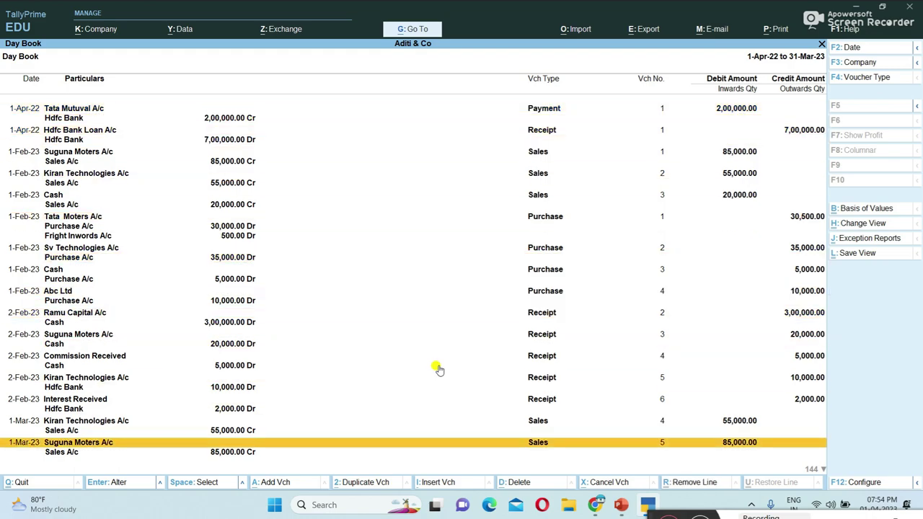
pyautogui.press('Down')
pyautogui.press('Down')
pyautogui.press('Down')
pyautogui.press('Down')
pyautogui.press('Down')
pyautogui.press('Down')
pyautogui.press('Down')
pyautogui.press('Down')
pyautogui.press('Down')
pyautogui.press('Down')
pyautogui.press('Down')
pyautogui.press('Down')
pyautogui.press('Down')
pyautogui.press('Down')
pyautogui.press('Down')
pyautogui.press('Down')
pyautogui.press('Down')
pyautogui.press('Down')
pyautogui.press('Down')
pyautogui.press('Down')
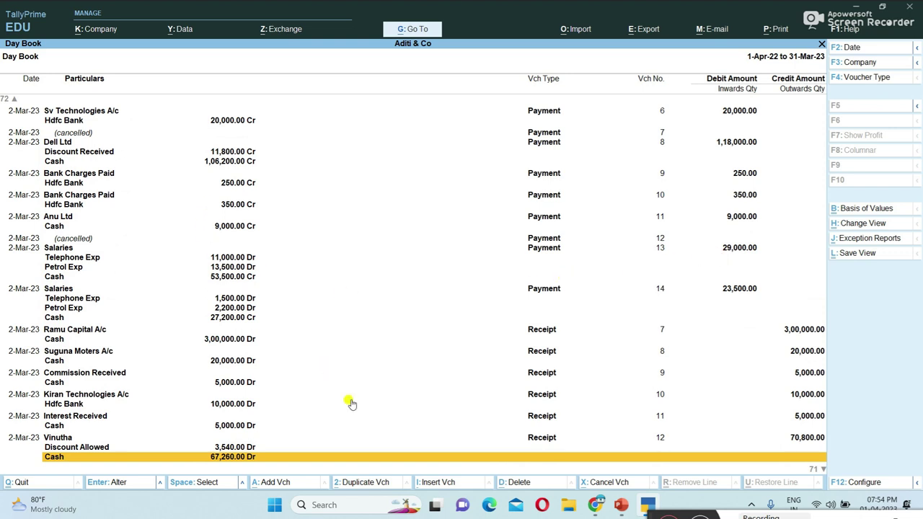
pyautogui.press('ctrl')
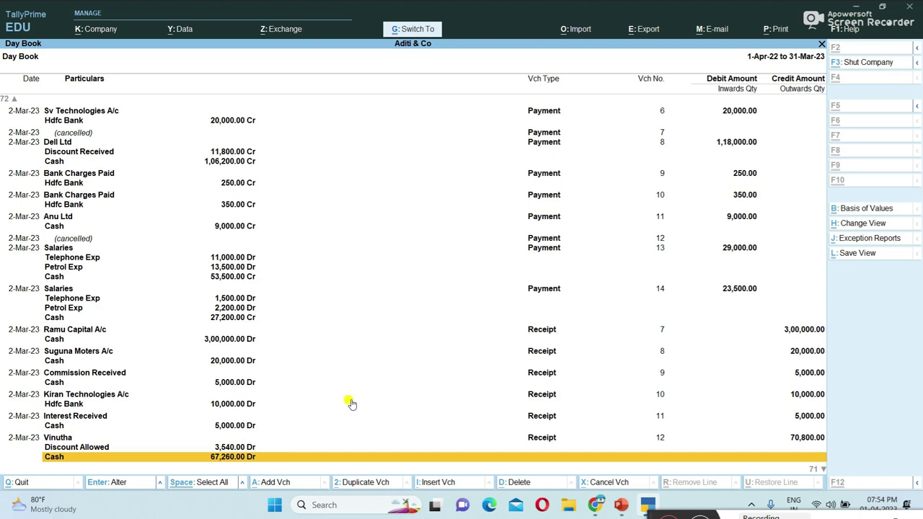
pyautogui.hotkey('ctrl', 'p')
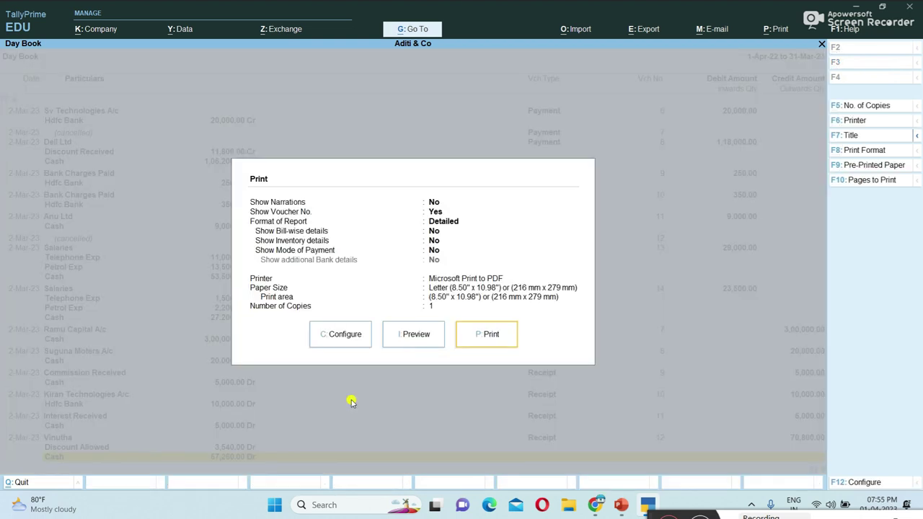
# Preview the 4-page detailed Day Book at full width, then close the preview and Print dialog.
pyautogui.press('i')
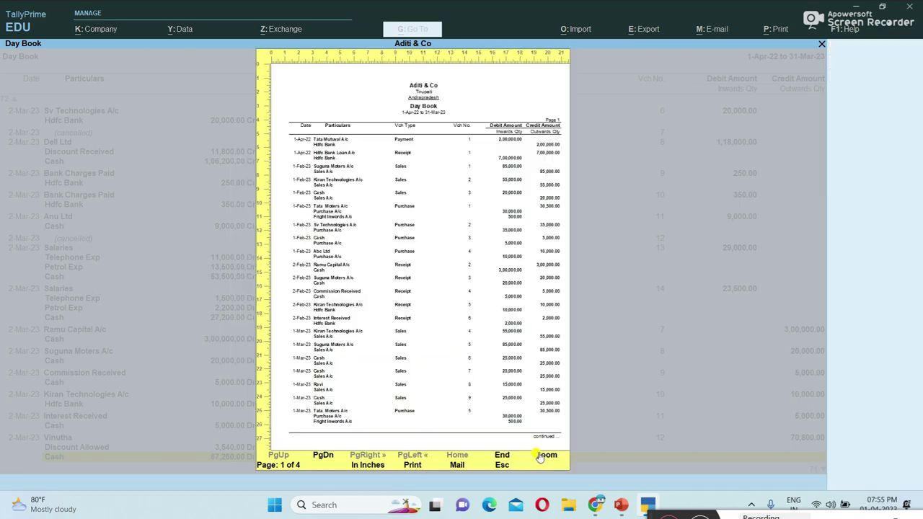
pyautogui.click(539, 457)
pyautogui.scroll(-2, 509, 423)
pyautogui.scroll(-10, 509, 423)
pyautogui.scroll(10, 502, 436)
pyautogui.scroll(4, 503, 440)
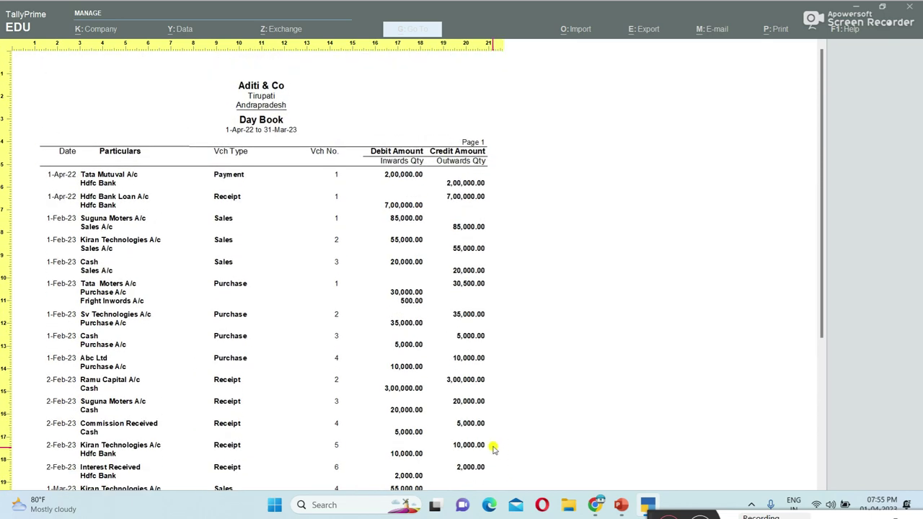
pyautogui.click(481, 464)
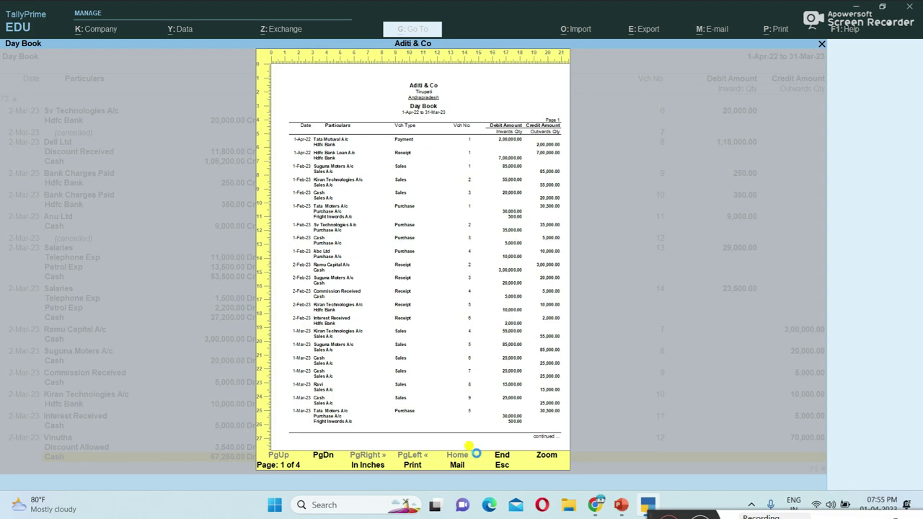
pyautogui.press('Escape')
pyautogui.press('Escape')
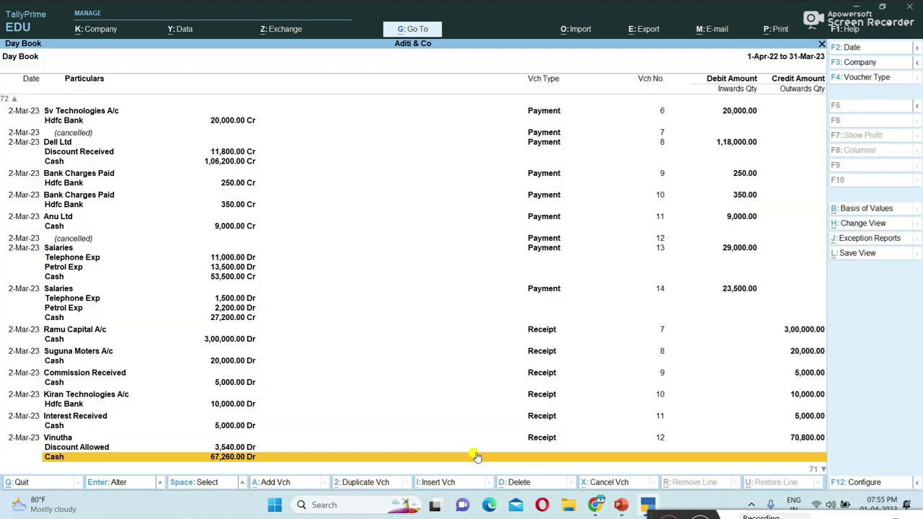
pyautogui.press('Escape')
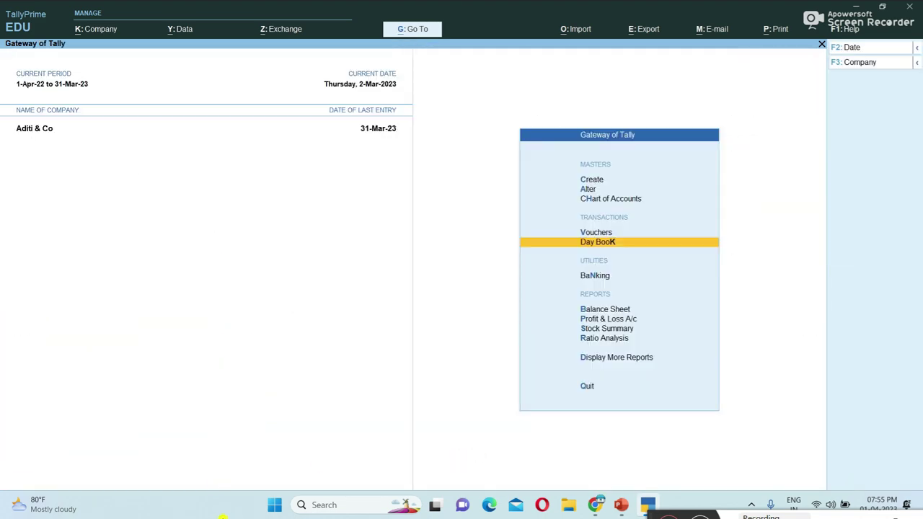
# Open the Day Book for Aditi & Co from the Gateway of Tally, listing the 2-Mar-23 vouchers.
pyautogui.click(598, 244)
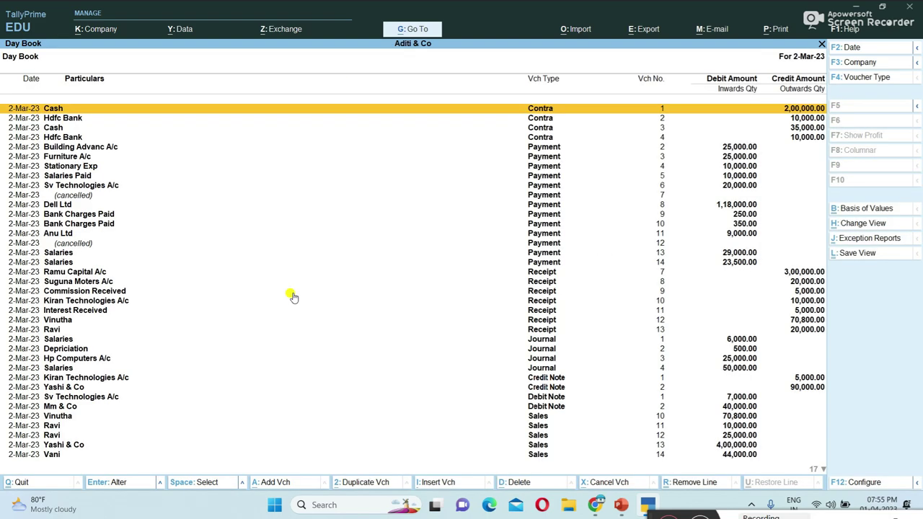